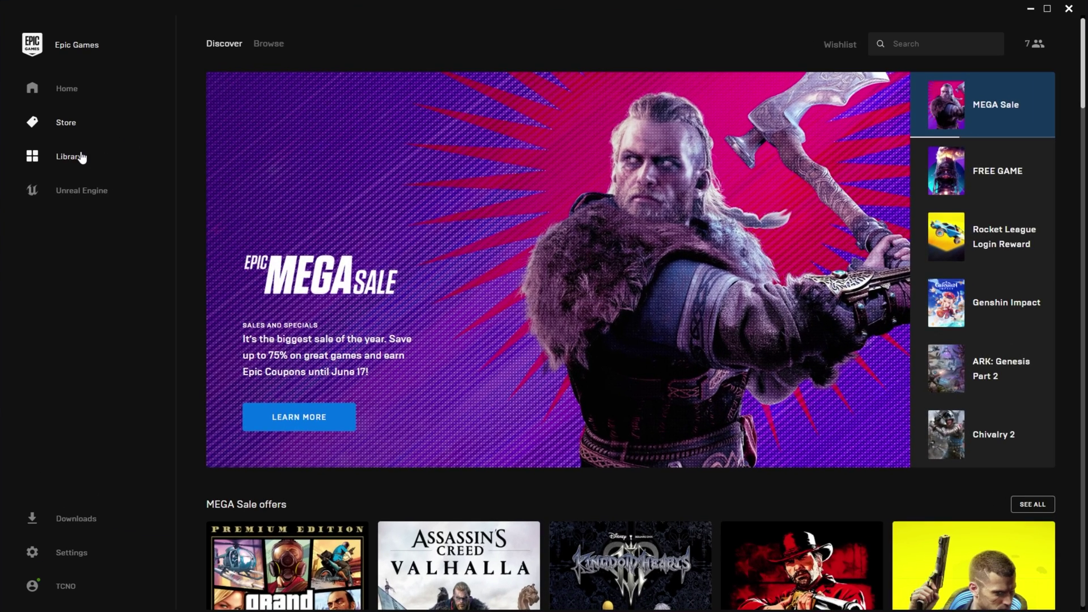
# In the Library, check HITMAN 3's options menu, which offers Verify and has Auto Update on.
pyautogui.click(197, 195)
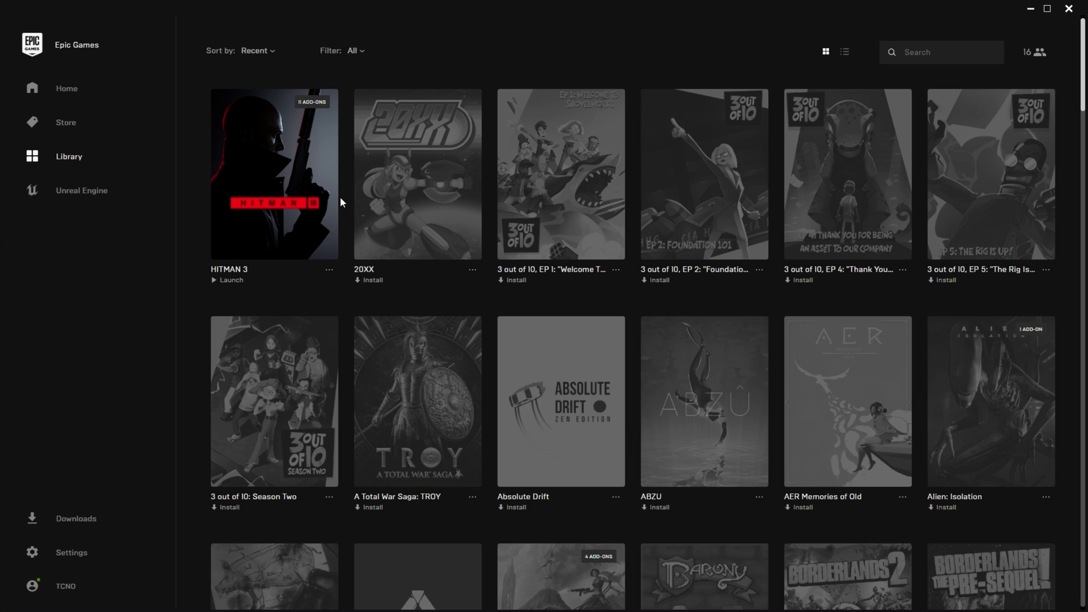
pyautogui.click(325, 275)
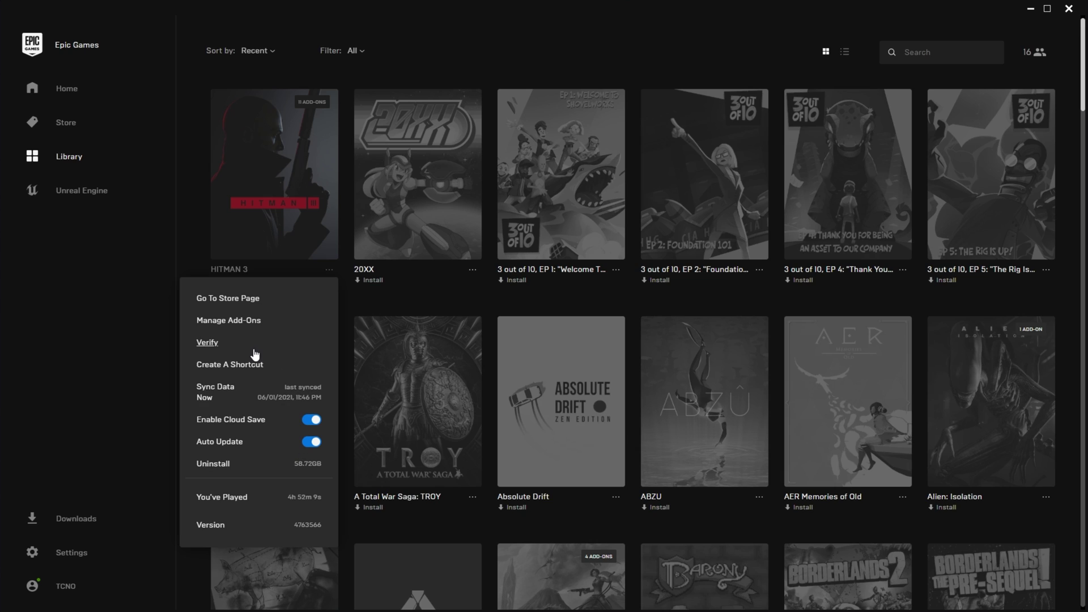
pyautogui.click(108, 324)
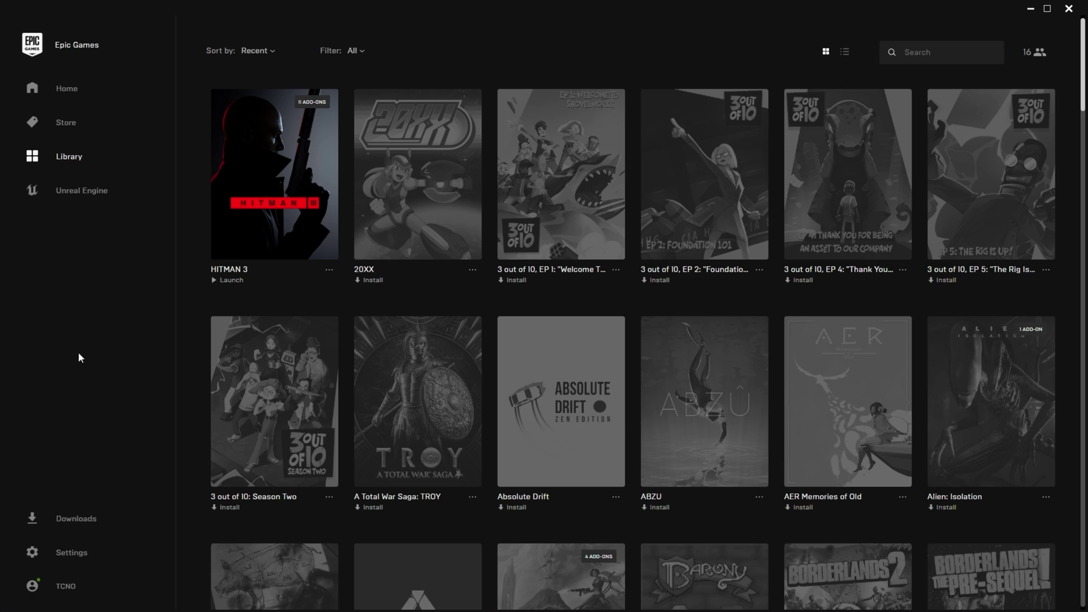
# Run Troubleshoot from the launcher Settings and confirm every connectivity and system-requirement test passes.
pyautogui.click(46, 550)
pyautogui.scroll(-3, 103, 546)
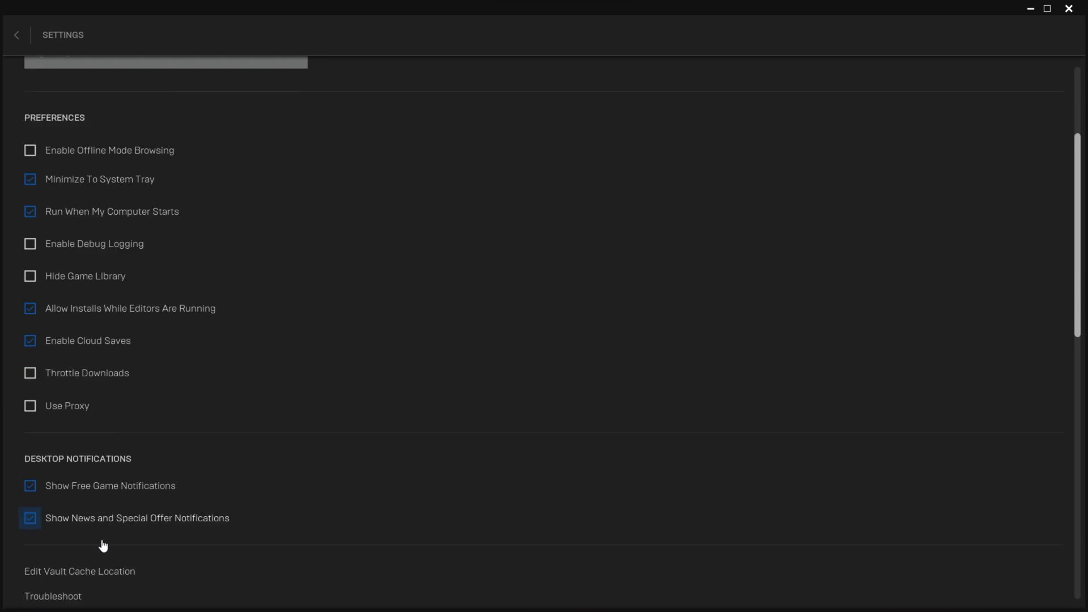
pyautogui.scroll(-5, 102, 545)
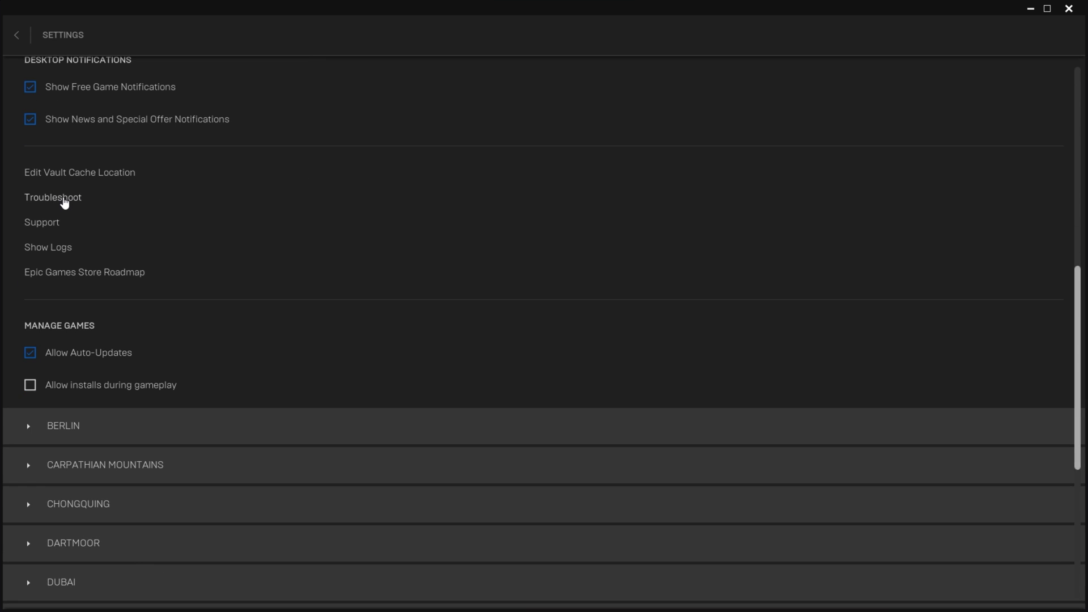
pyautogui.click(64, 200)
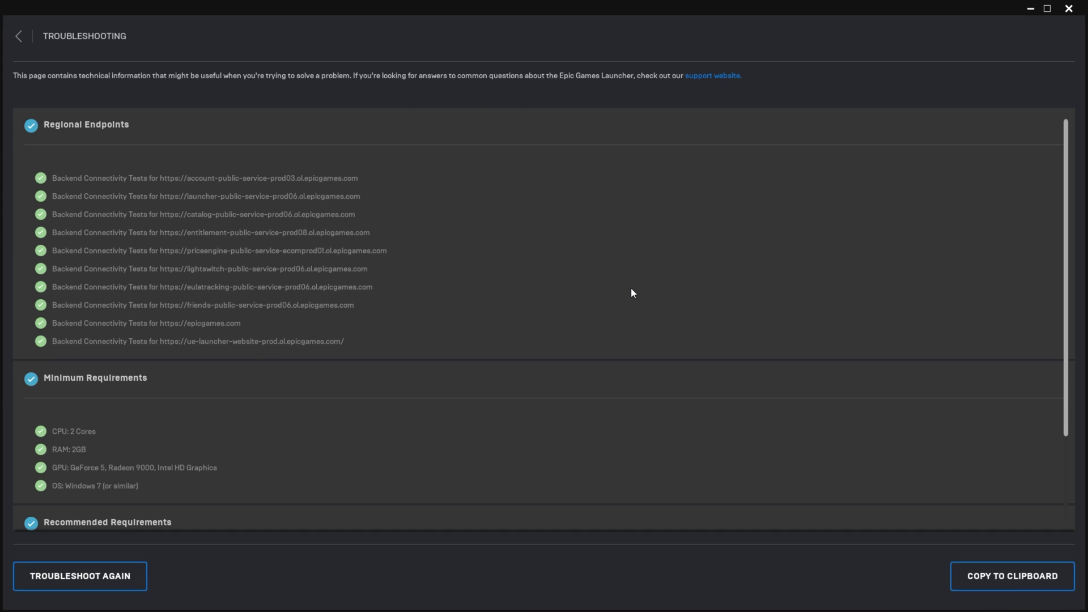
pyautogui.scroll(-5, 633, 295)
pyautogui.scroll(5, 316, 451)
# Go back from the TROUBLESHOOTING results to the Library and glance at HITMAN 3's options menu.
pyautogui.click(19, 38)
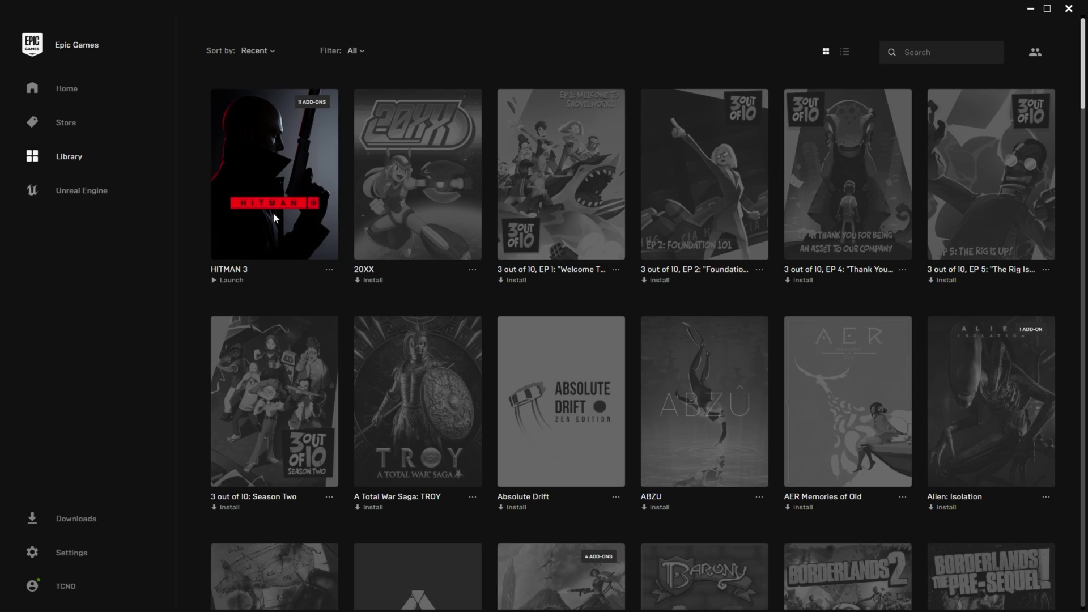
pyautogui.click(331, 271)
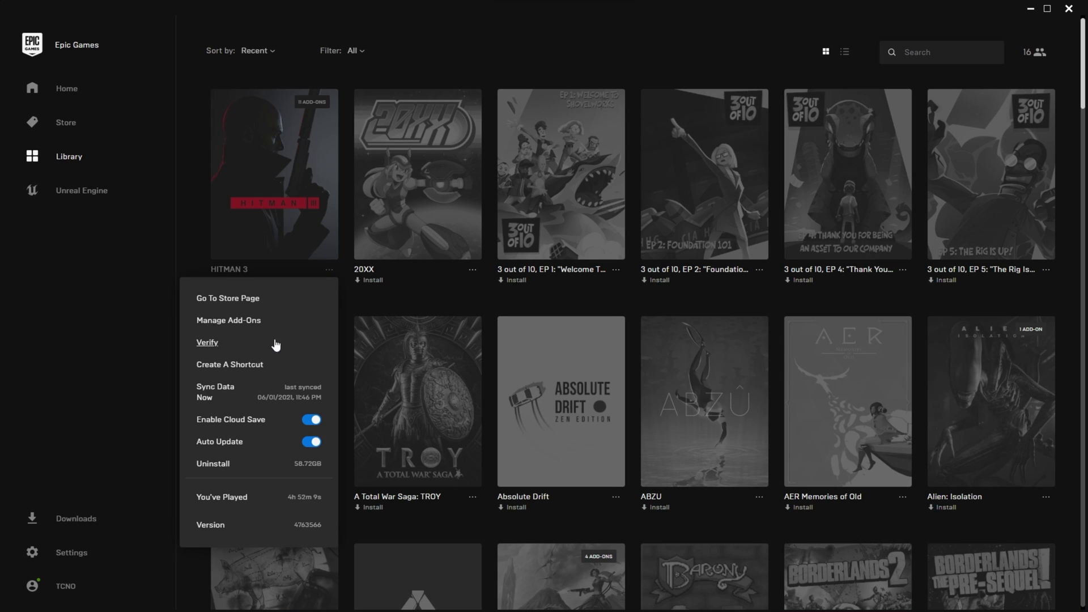
pyautogui.click(127, 335)
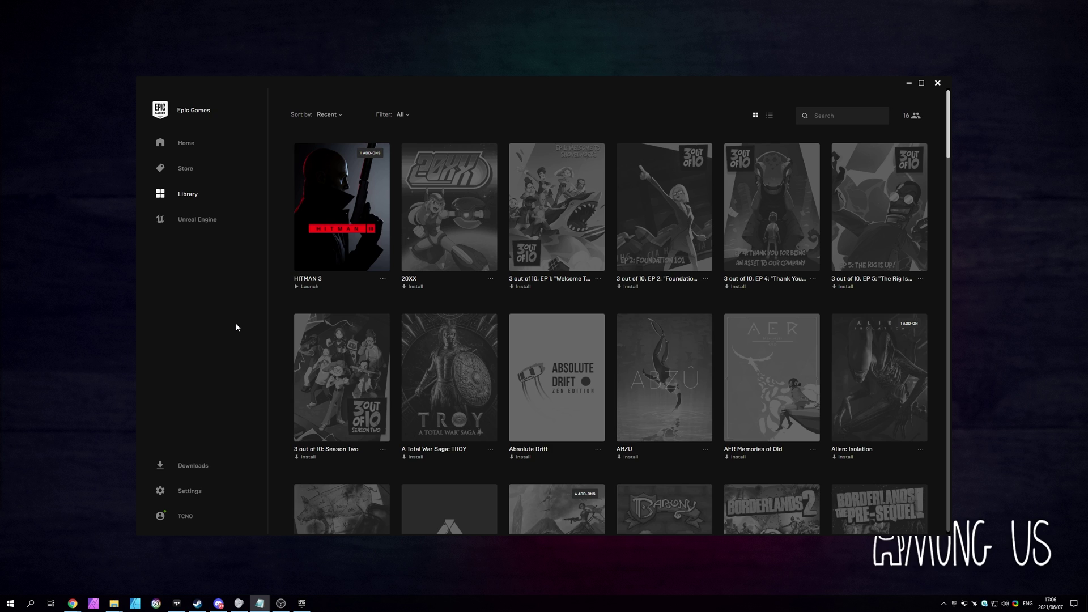
# Open the Among Us install folder via Manage > Browse local files in the Steam library.
pyautogui.click(384, 280)
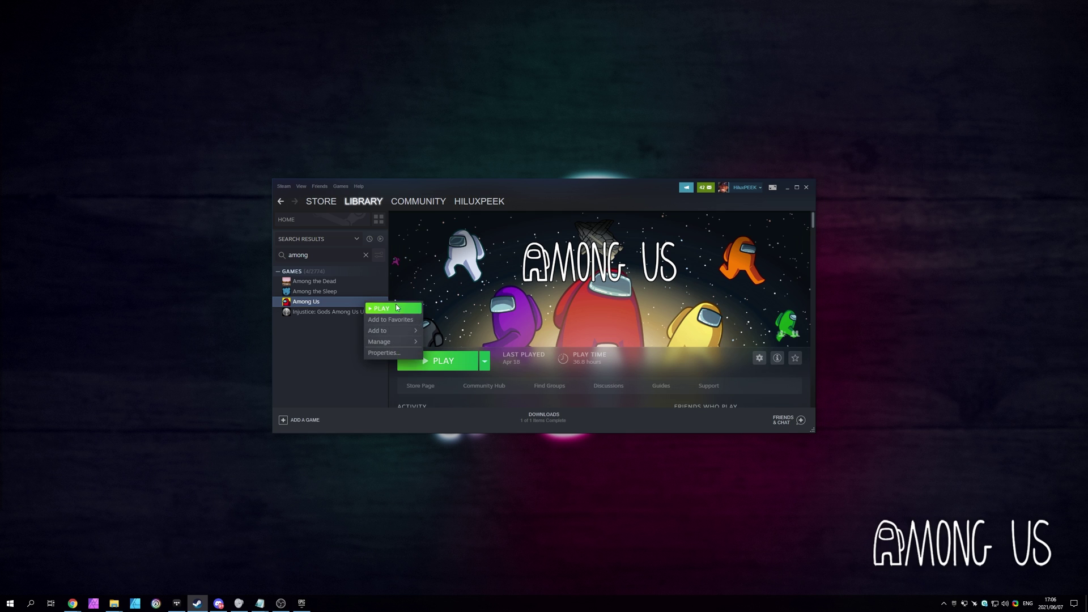
pyautogui.moveTo(391, 342)
pyautogui.click(454, 354)
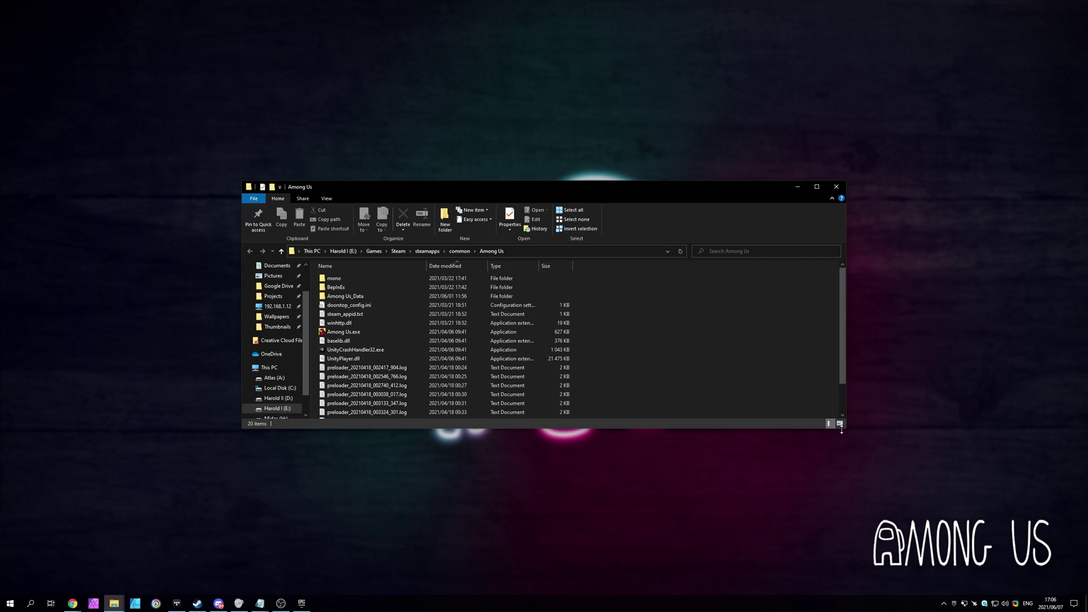
# Tick 'Run this program as an administrator' in Among Us.exe's Compatibility properties and apply it.
pyautogui.click(840, 424)
pyautogui.click(829, 423)
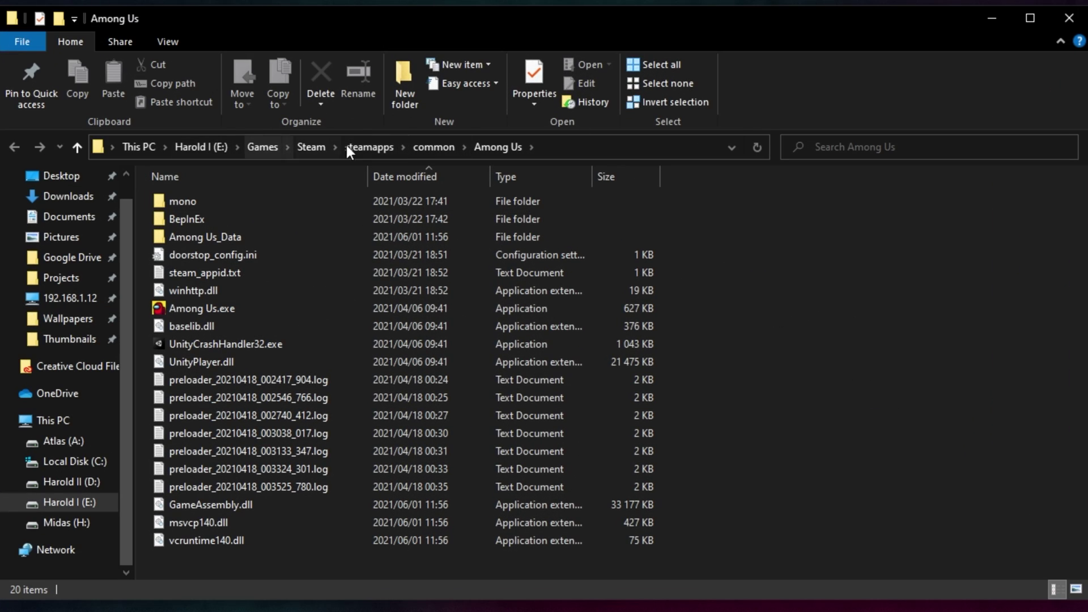
pyautogui.click(264, 315)
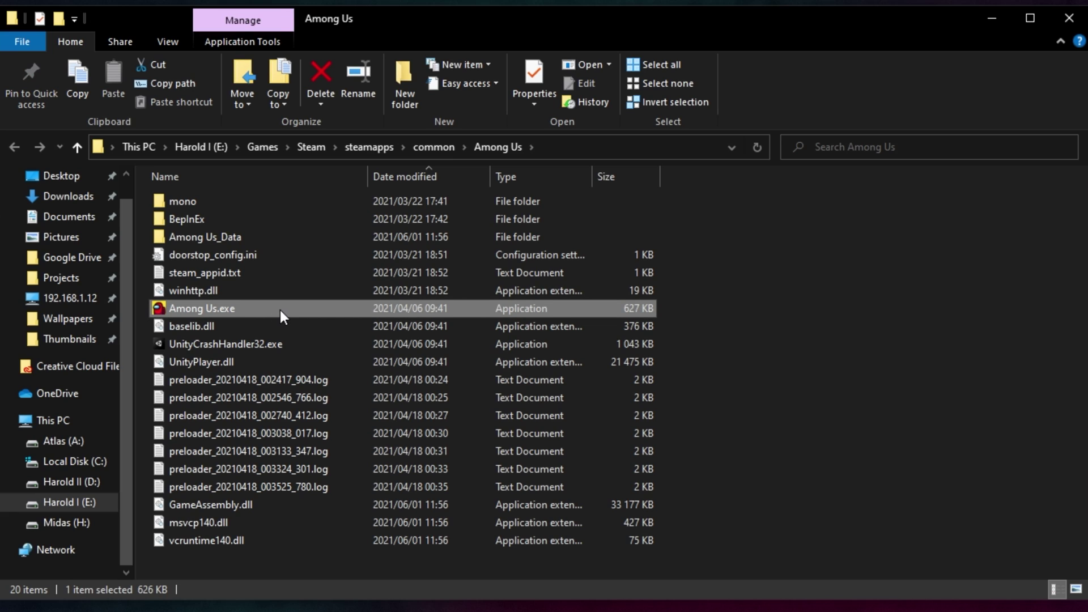
pyautogui.rightClick(282, 315)
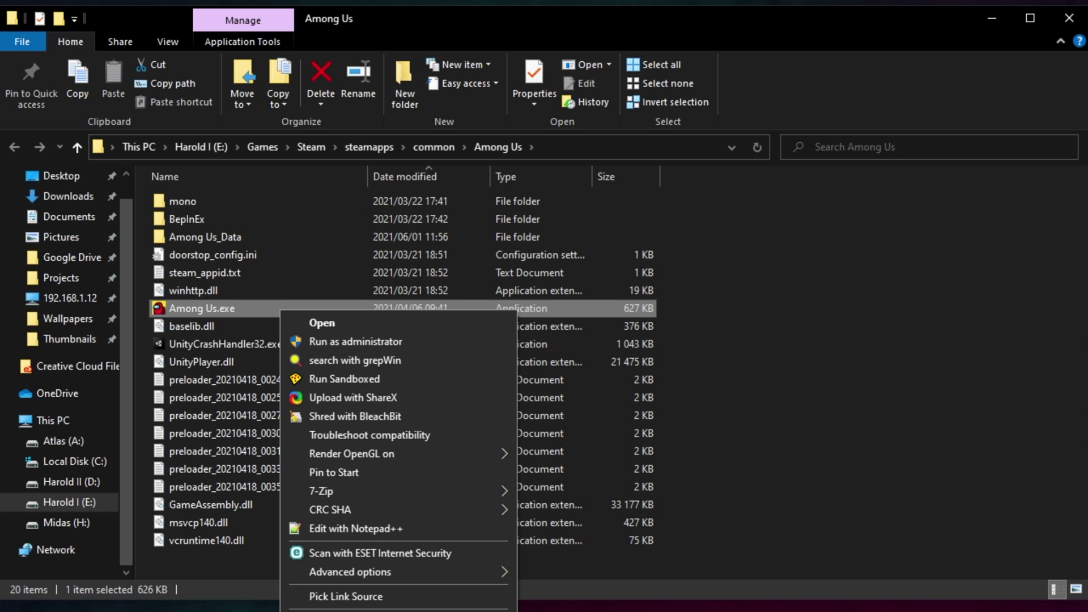
pyautogui.press('r')
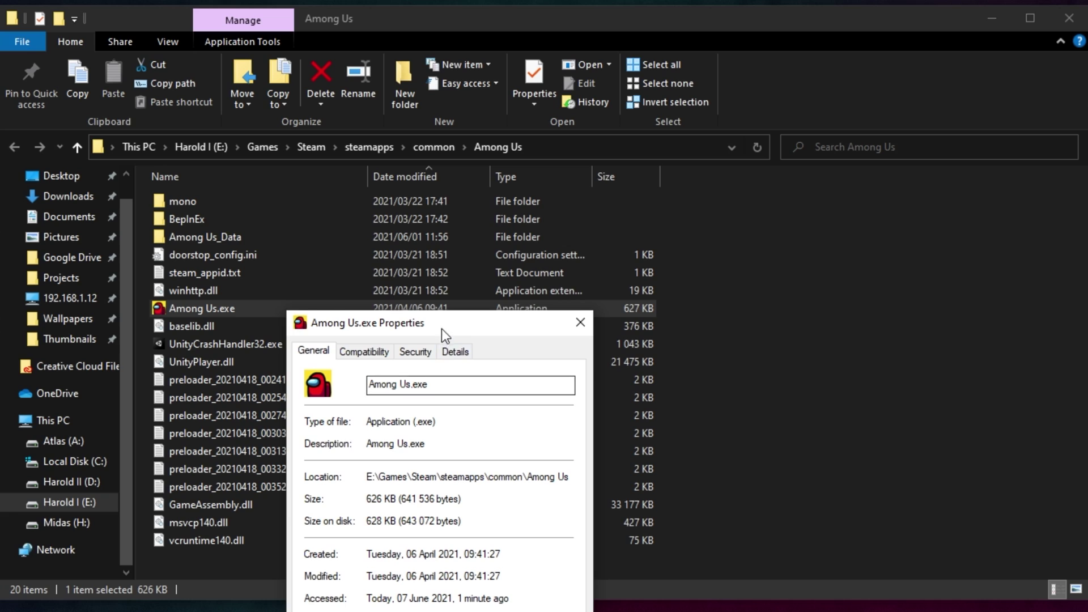
pyautogui.click(462, 124)
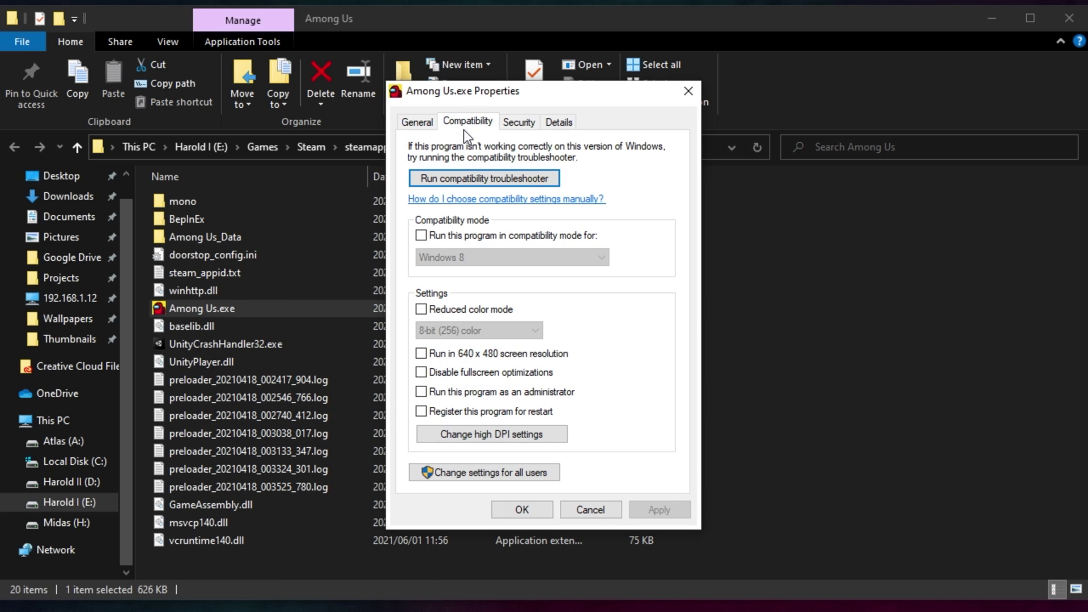
pyautogui.click(444, 395)
pyautogui.click(515, 513)
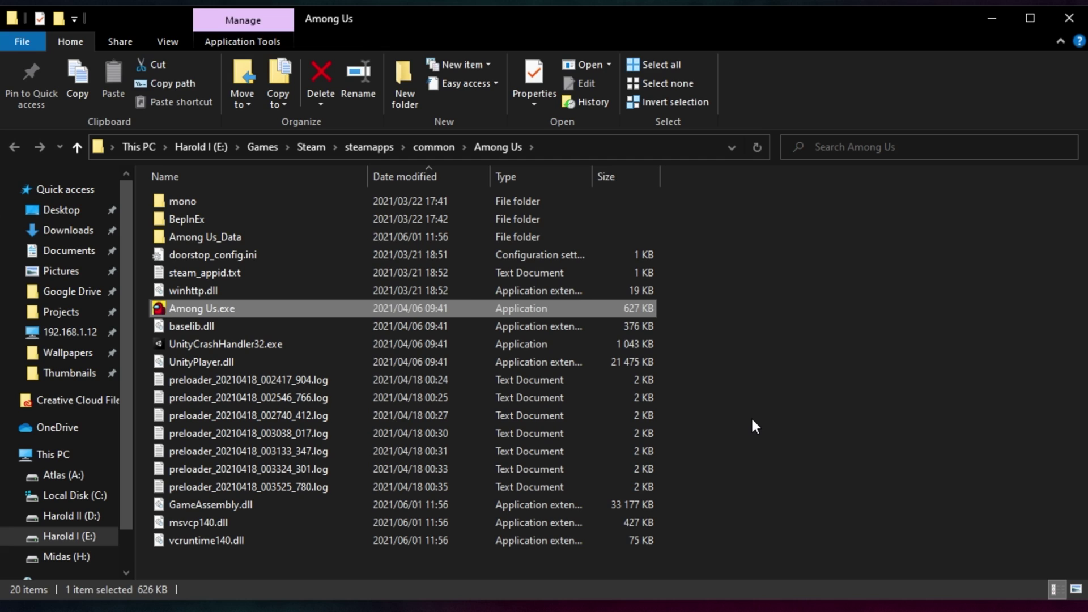
# Deselect Among Us.exe by clicking empty space in the File Explorer file list.
pyautogui.click(752, 420)
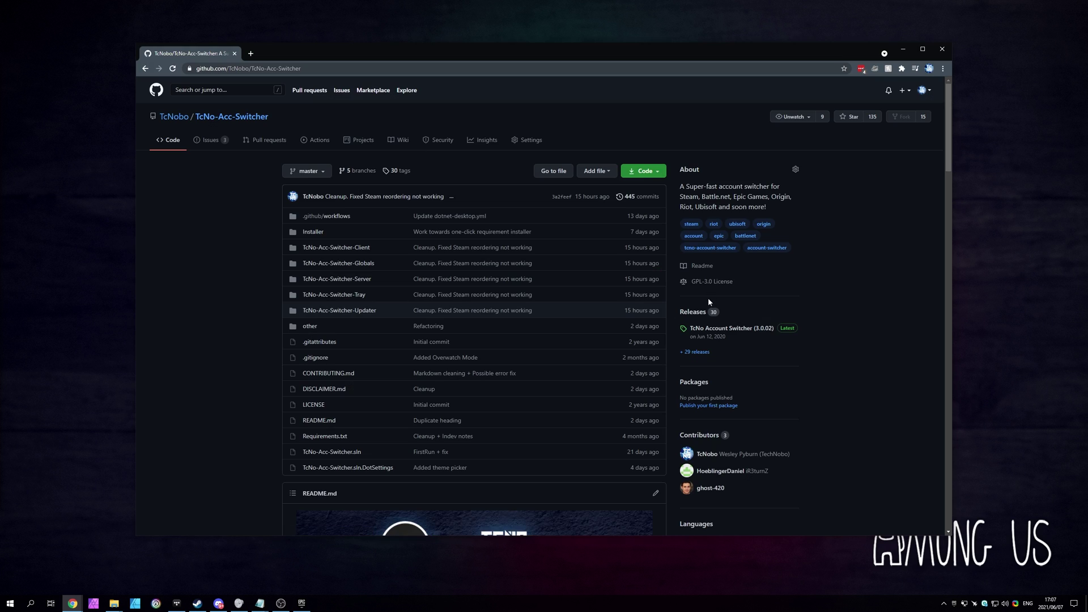
pyautogui.scroll(-1, 707, 296)
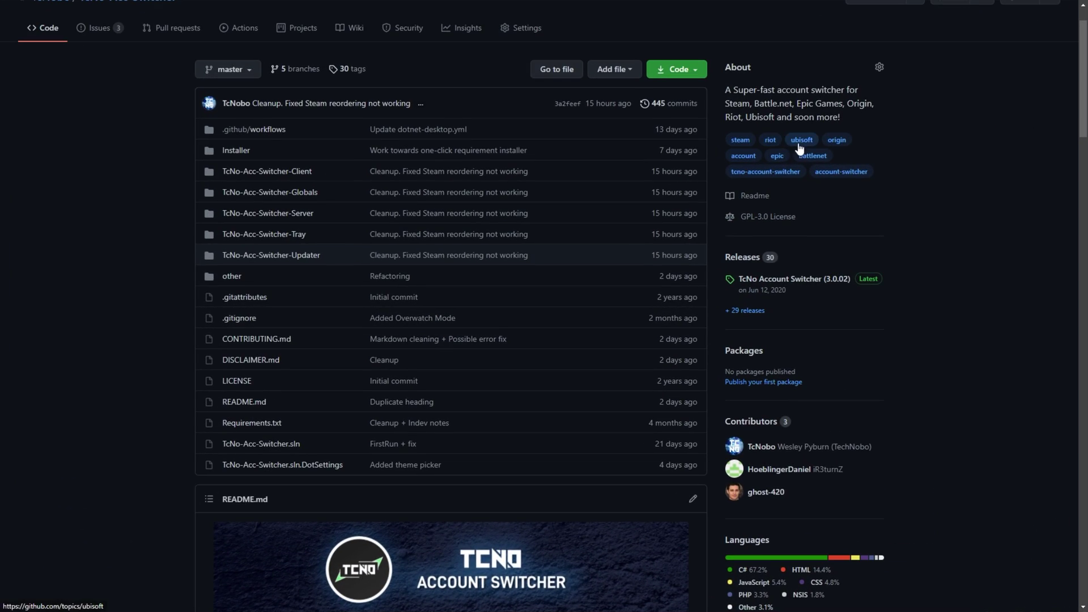
pyautogui.scroll(-1, 800, 209)
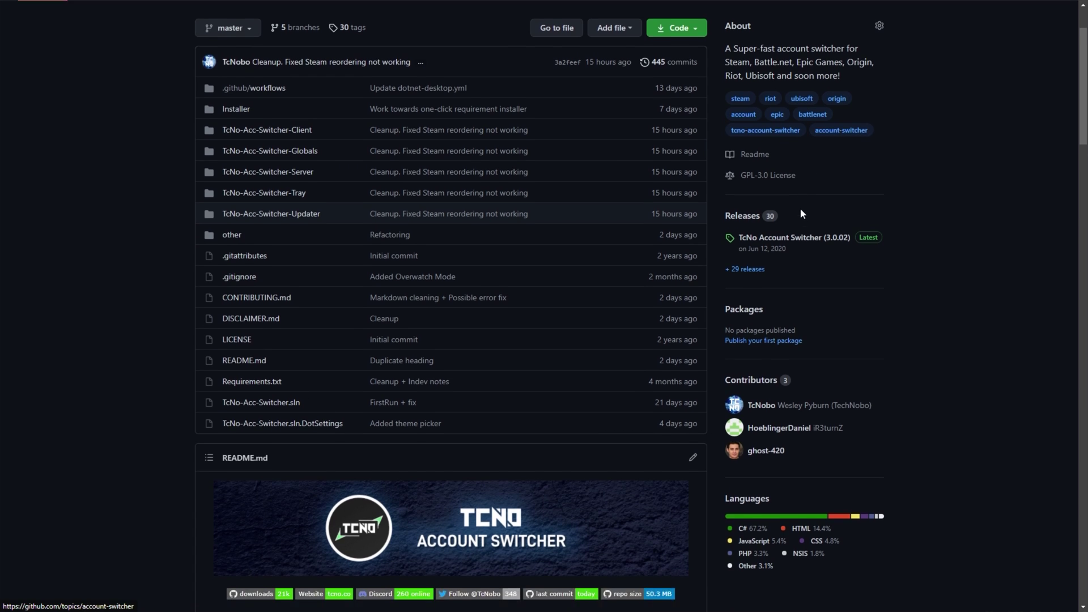
pyautogui.scroll(-8, 801, 214)
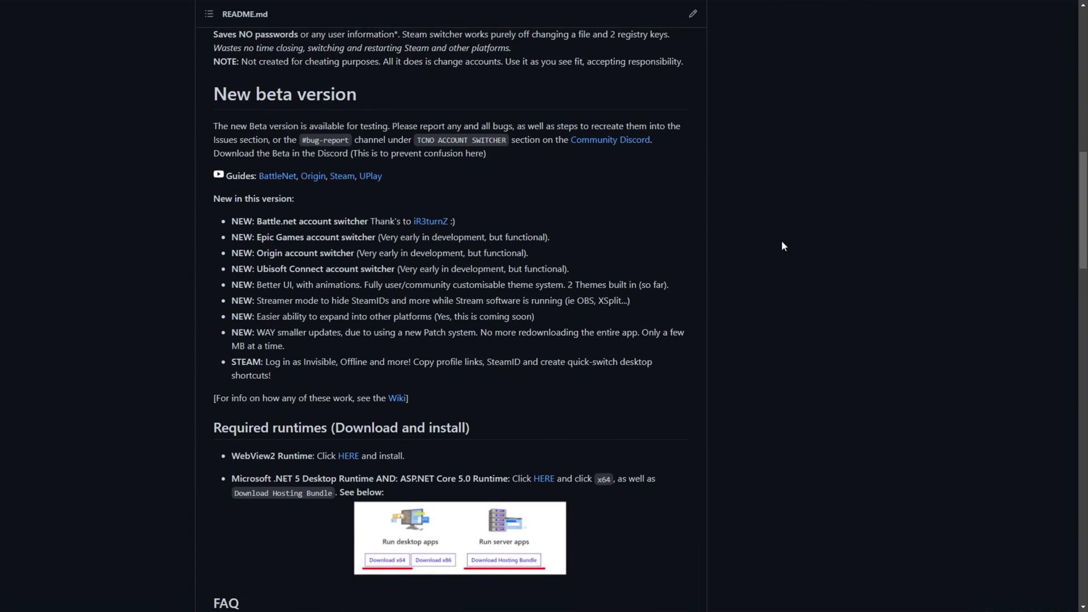
pyautogui.scroll(-4, 783, 246)
pyautogui.scroll(8, 783, 245)
pyautogui.scroll(5, 823, 250)
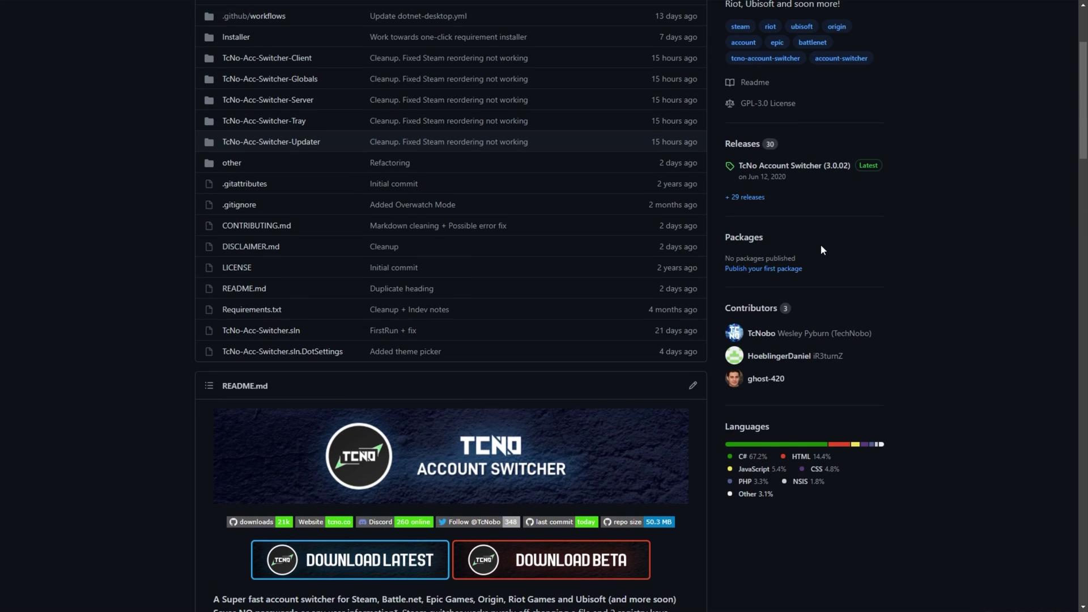
pyautogui.scroll(-2, 823, 250)
pyautogui.scroll(4, 823, 250)
pyautogui.scroll(-3, 824, 250)
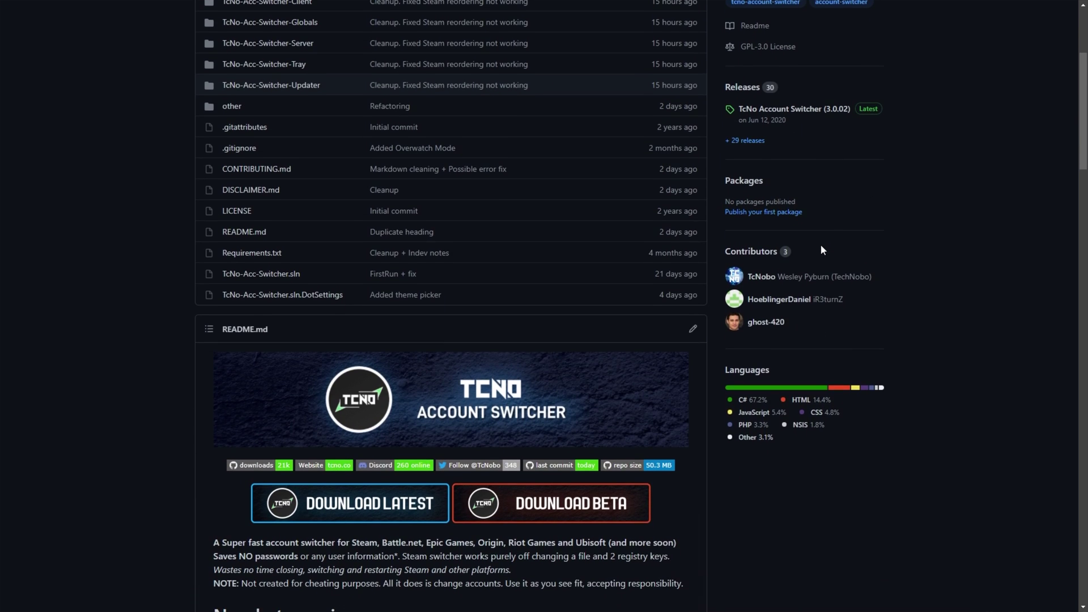
pyautogui.scroll(-5, 822, 249)
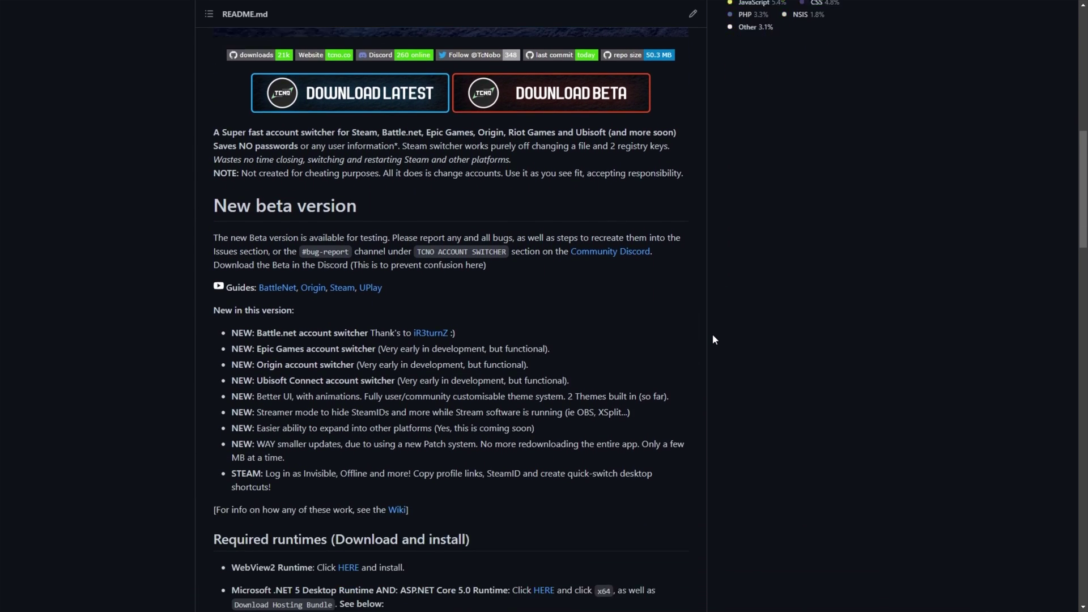
pyautogui.scroll(-16, 712, 339)
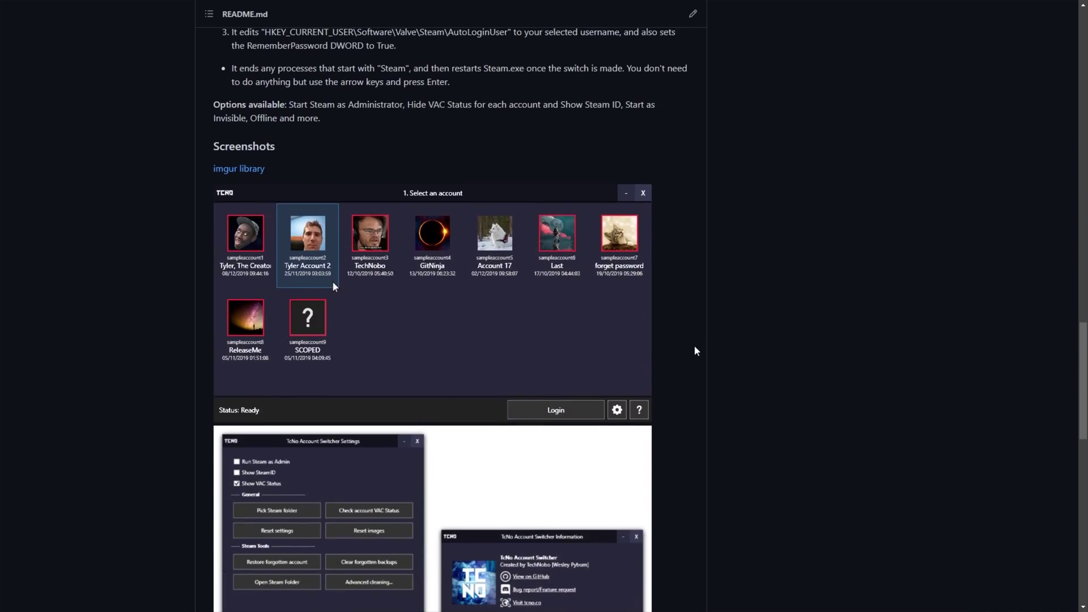